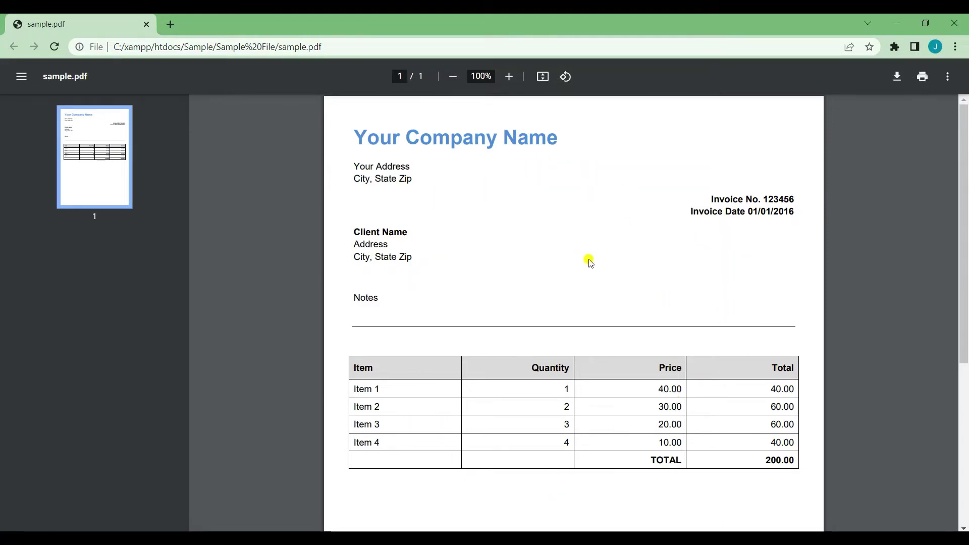
- Switch from the sample invoice PDF in Chrome to the sample.html form in Sublime Text
key(alt+Tab)
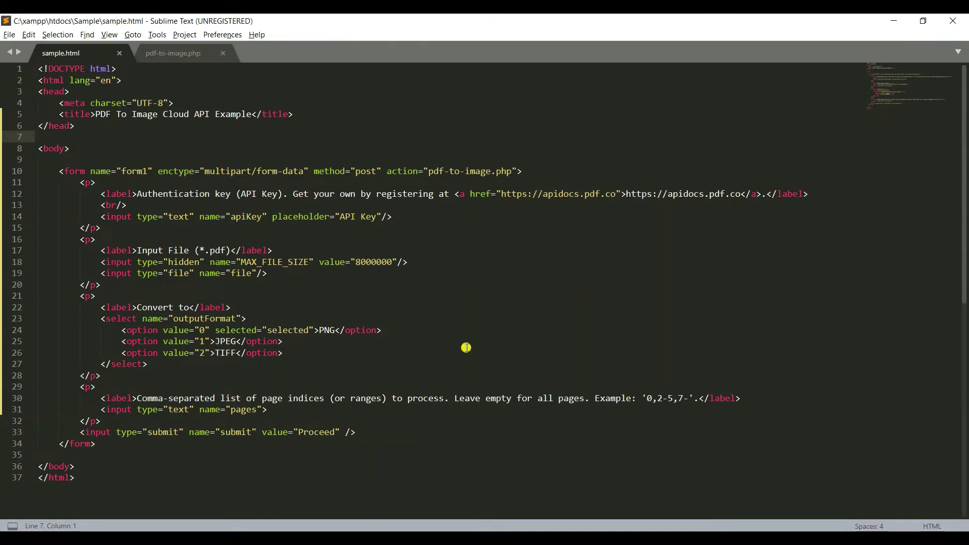
- Show the pdf-to-image.php script and scroll to its cleanup and error-handling code
click(187, 46)
scroll(884, 119, down, 7)
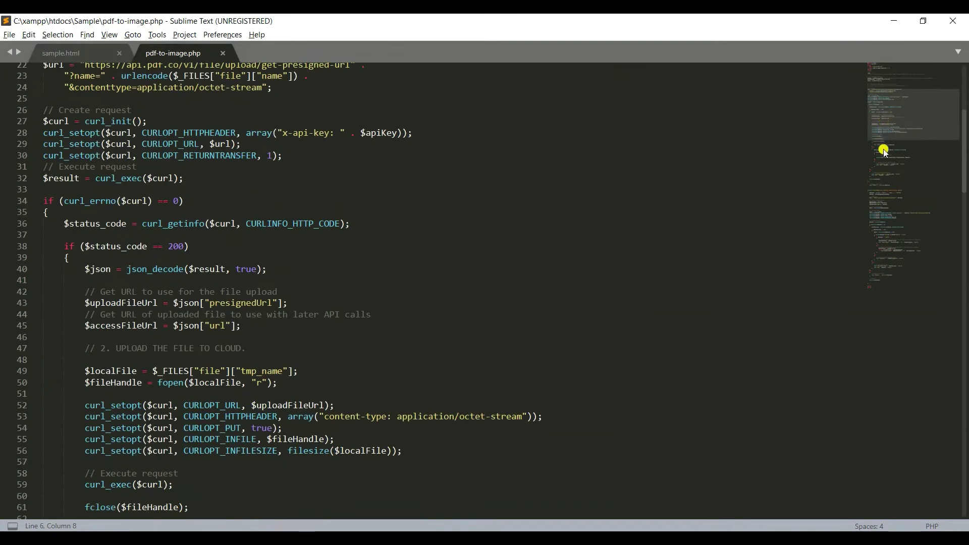
scroll(885, 147, down, 4)
drag(884, 148, 888, 303)
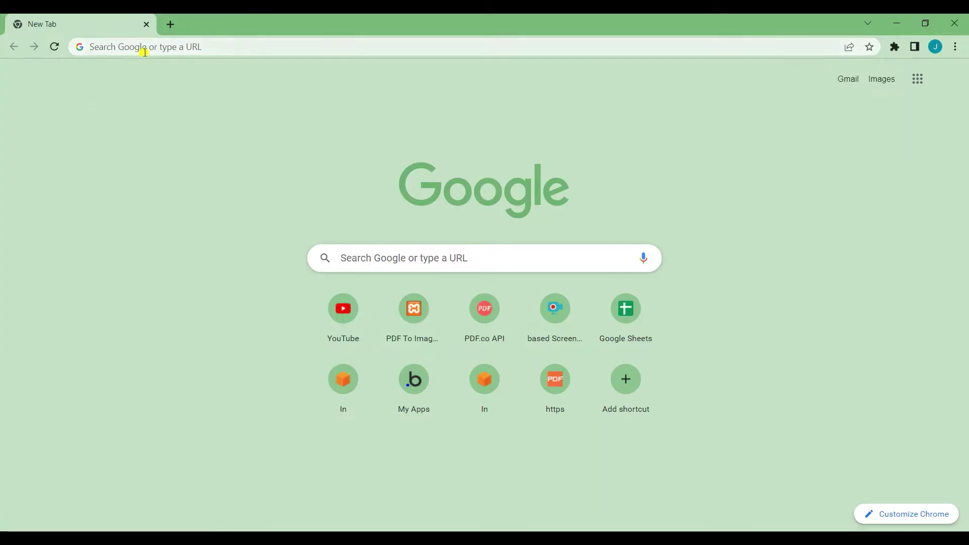
- Load localhost/Sample/sample.html and paste the API key into the form
click(145, 48)
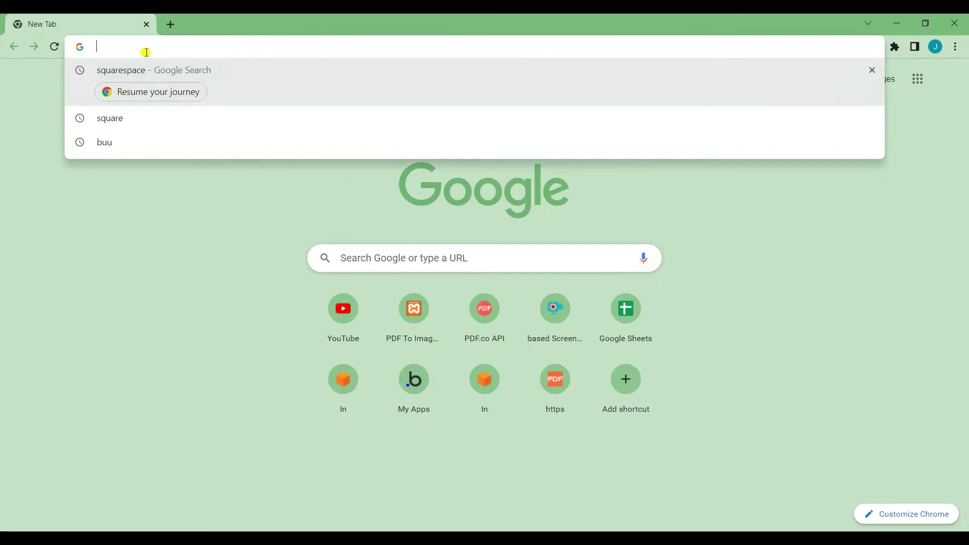
text(local)
key(Return)
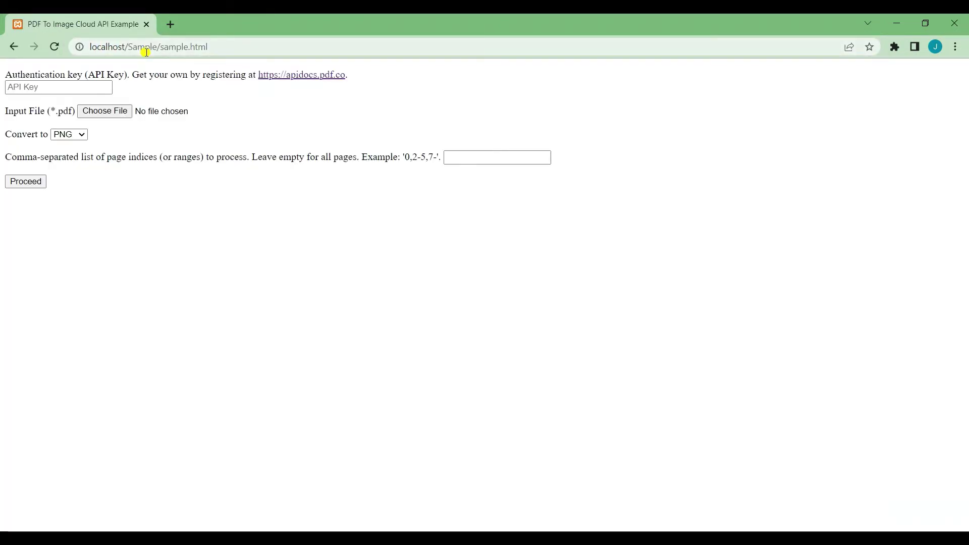
click(40, 87)
key(ctrl+v)
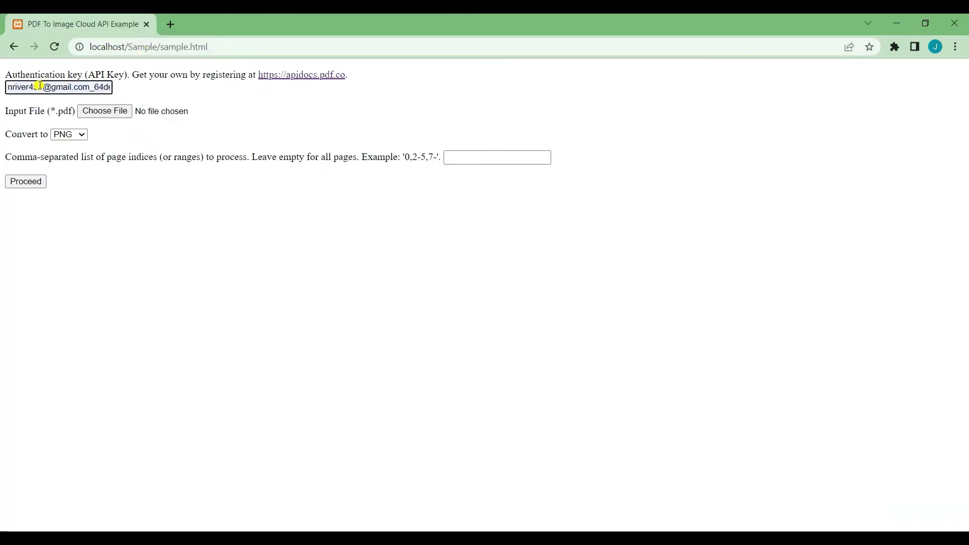
- Attach sample.pdf, keep PNG output, set pages to 0, and submit
click(100, 112)
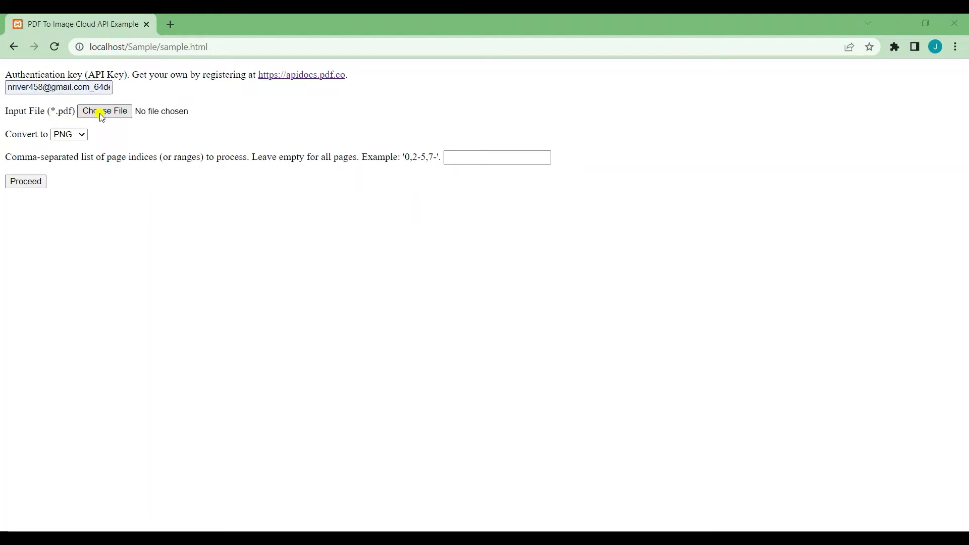
click(145, 124)
double_click(144, 124)
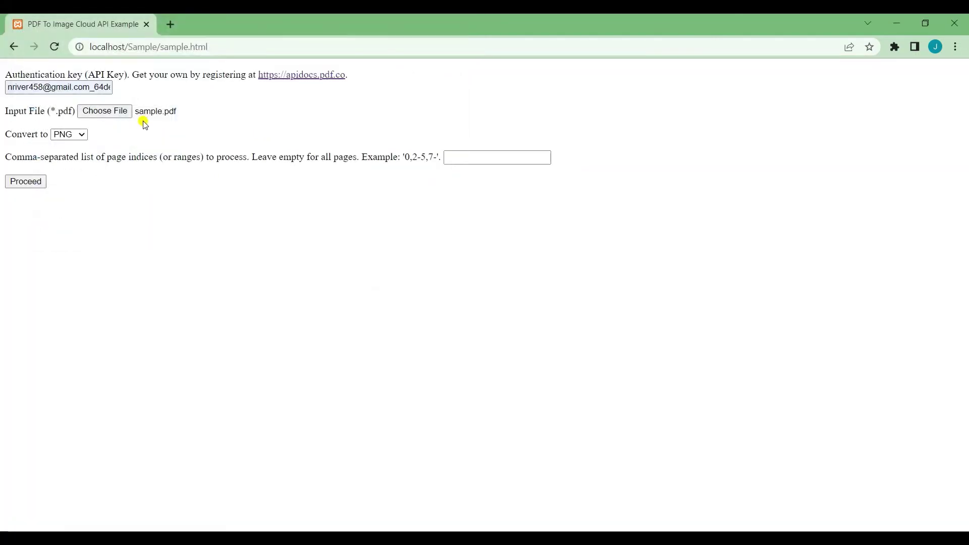
click(82, 135)
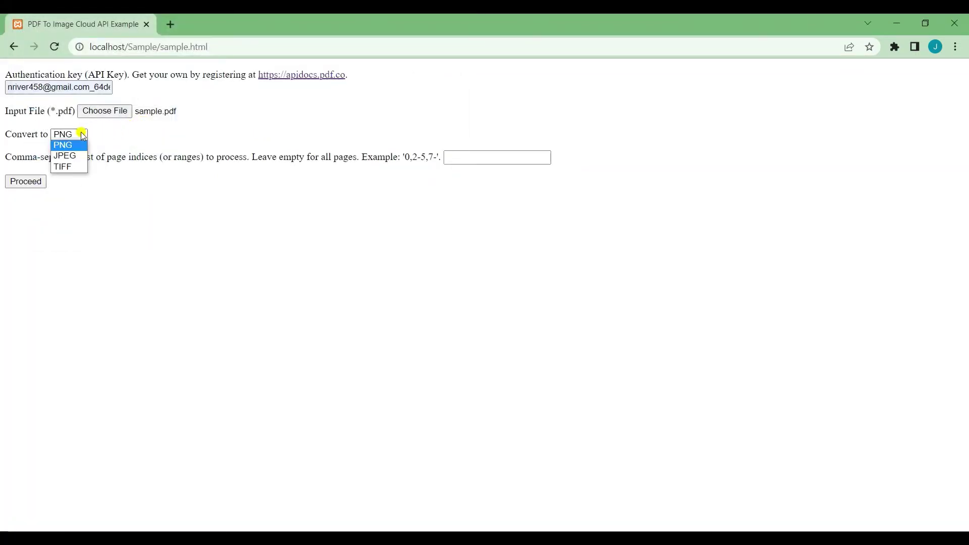
click(82, 136)
click(463, 157)
text(0)
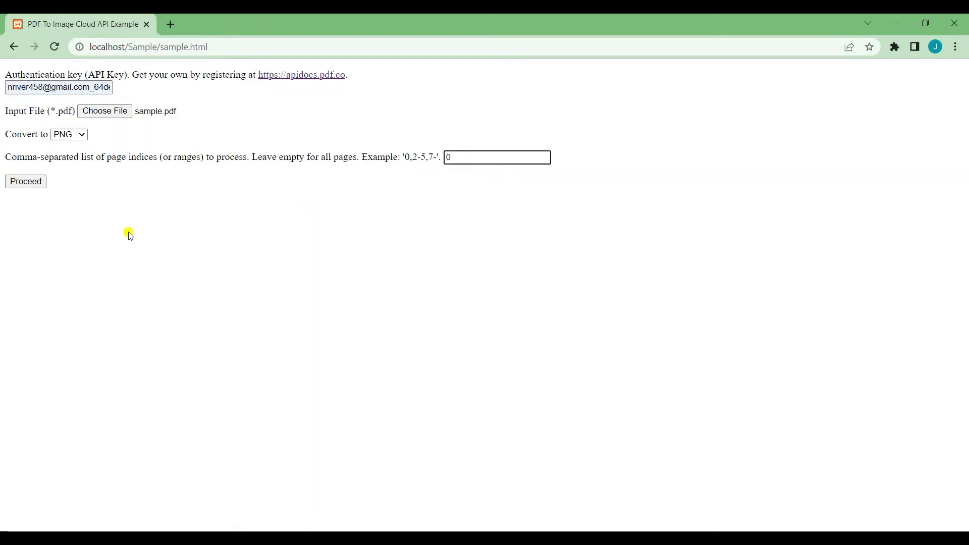
click(19, 184)
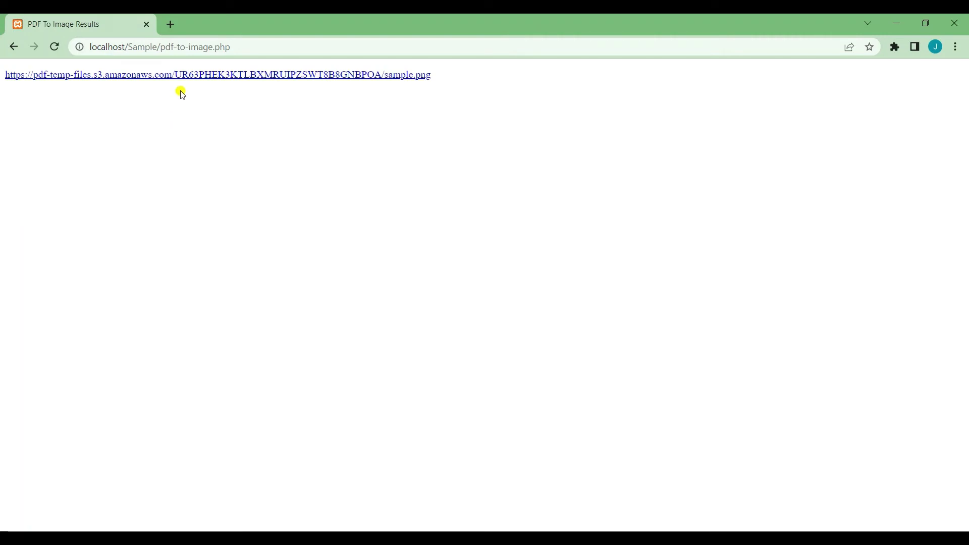
- Open the amazonaws sample.png link to view the converted invoice image
click(170, 76)
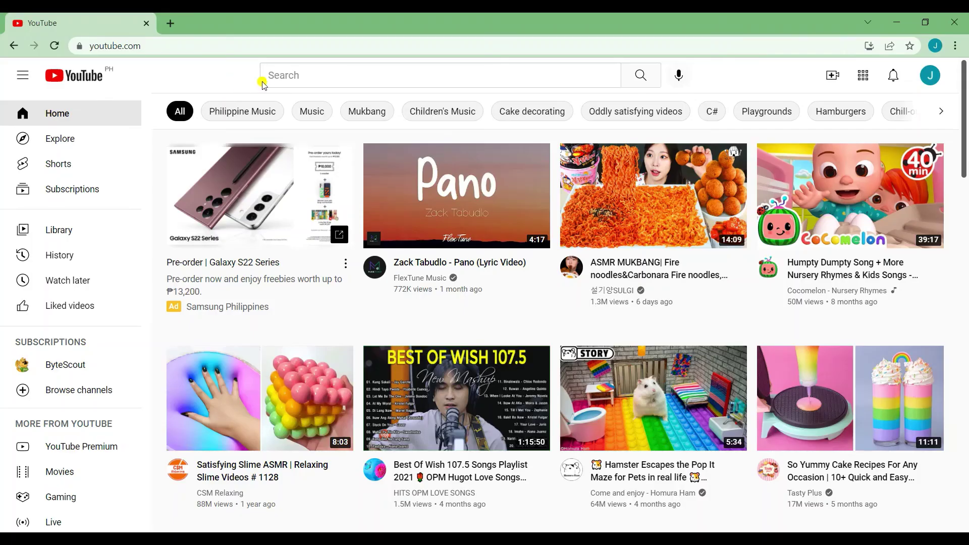
- Search YouTube for pdf.co, then subscribe to the PDF.co channel with All notifications
click(285, 77)
text(pdf.co)
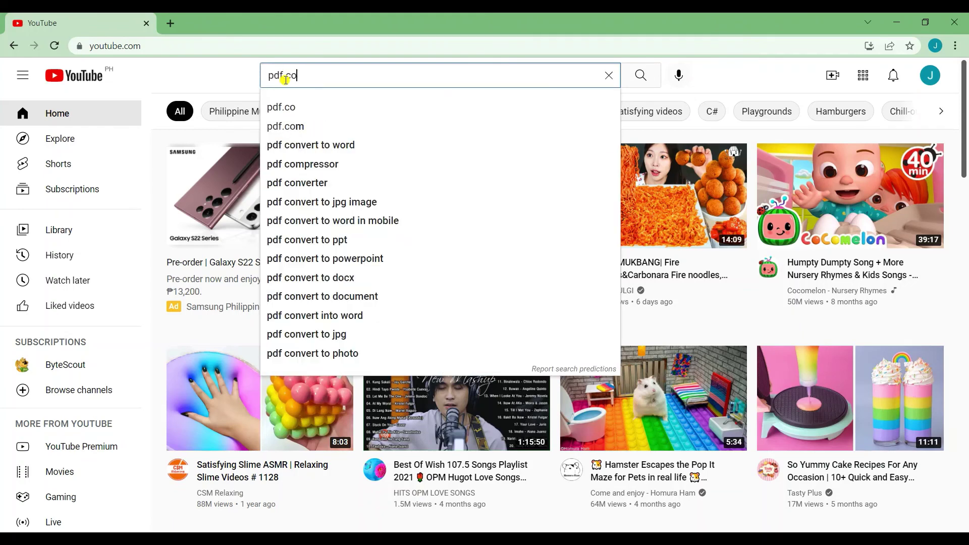
key(Return)
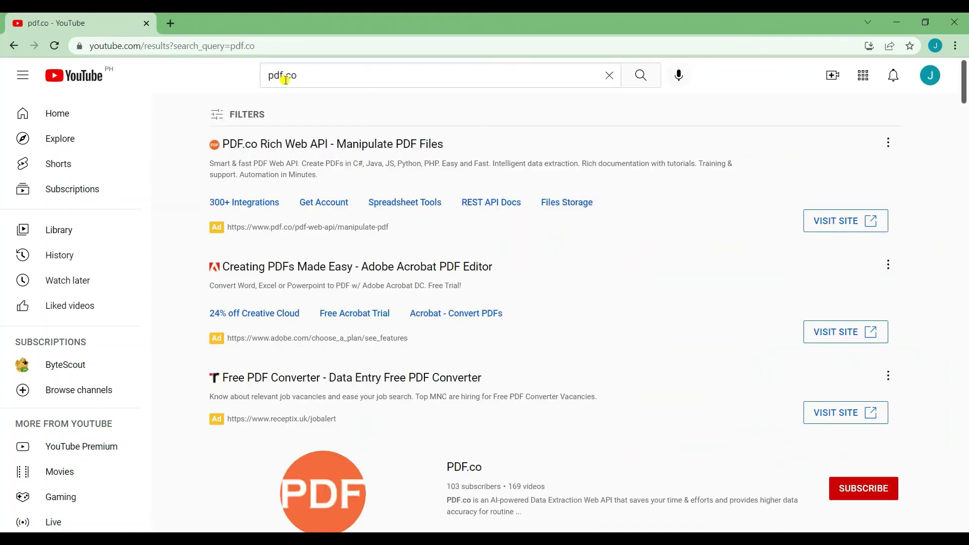
click(325, 467)
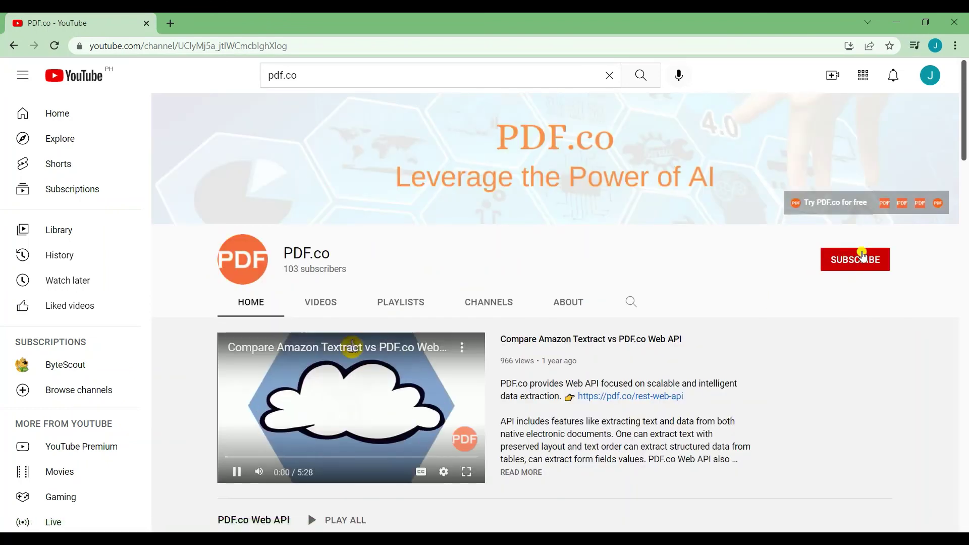
click(879, 260)
click(881, 261)
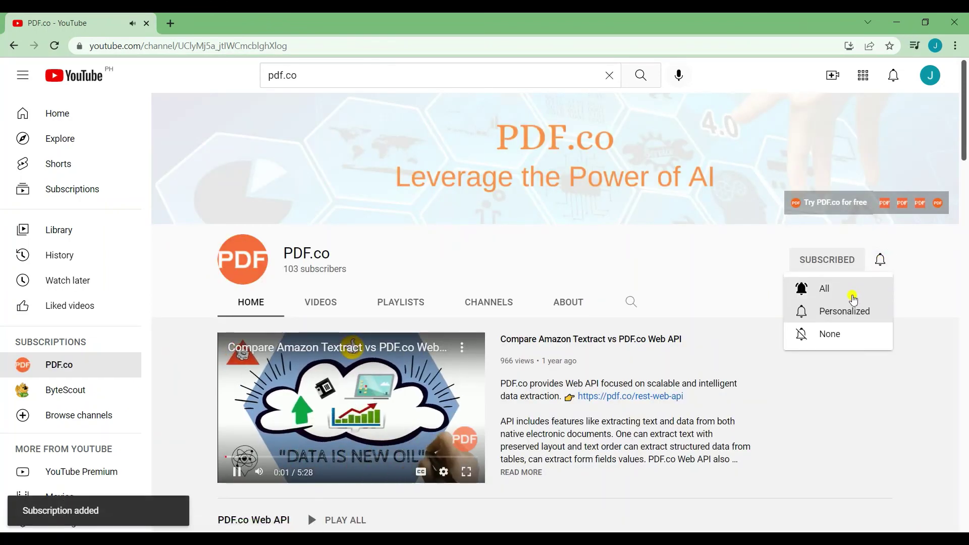